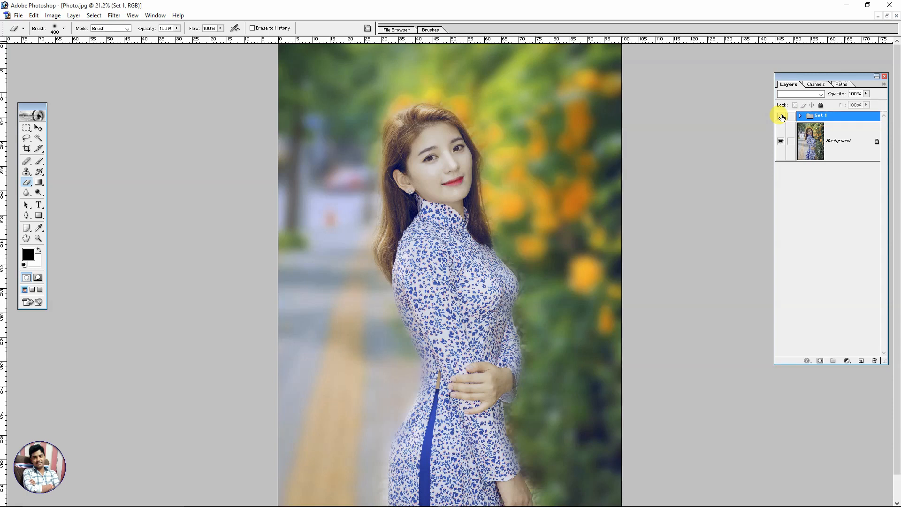
Toggle the visibility of Set 1 to compare the edited photo with the original
click(782, 116)
click(782, 116)
click(782, 116)
click(782, 116)
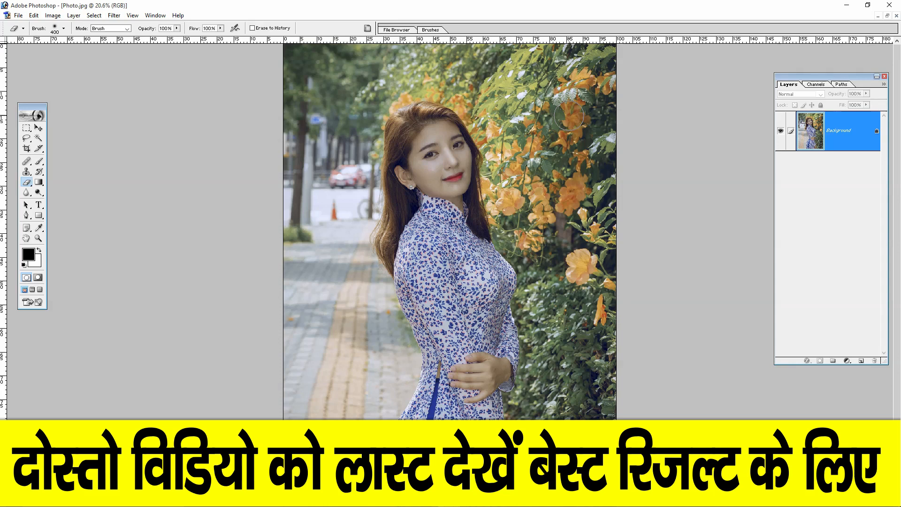
scroll(395, 165, up, 7)
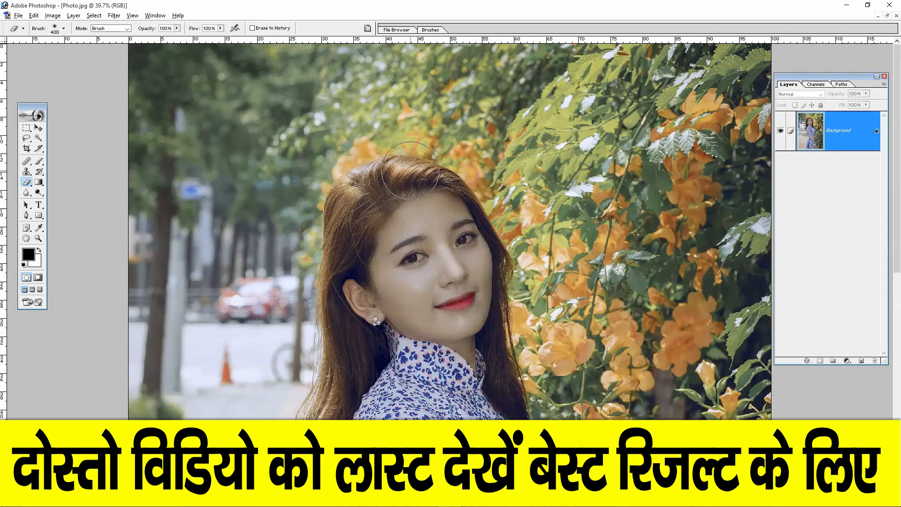
scroll(591, 211, down, 2)
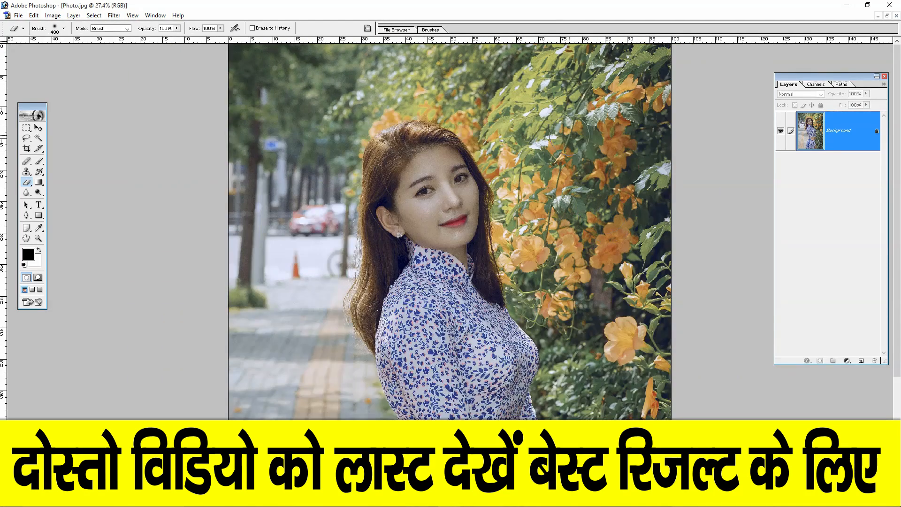
scroll(591, 211, down, 3)
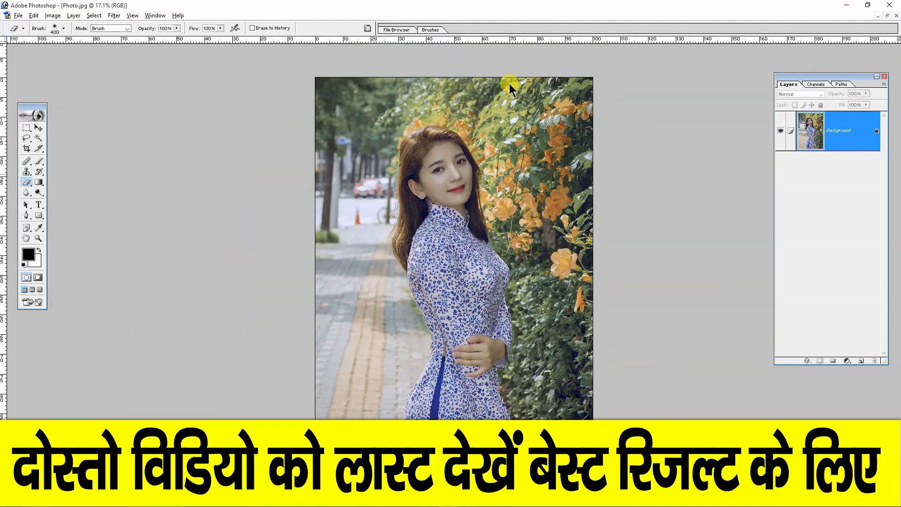
scroll(408, 162, up, 1)
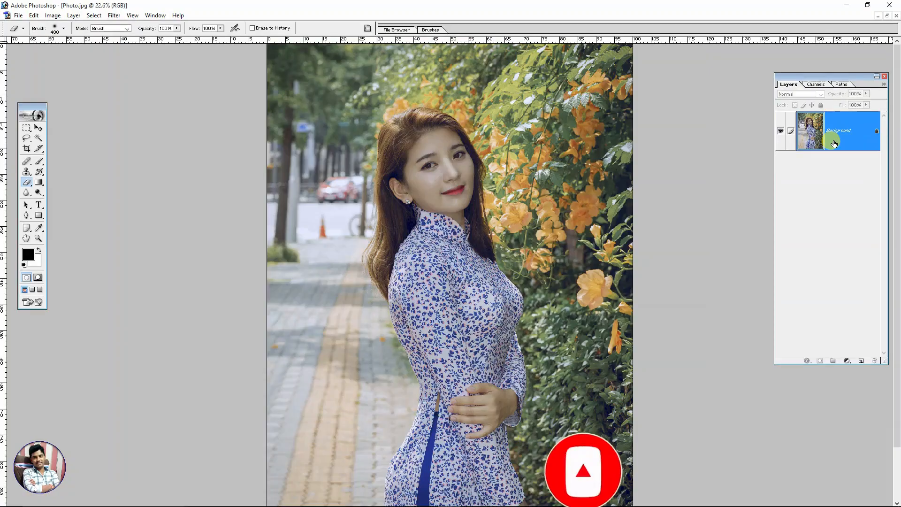
click(148, 15)
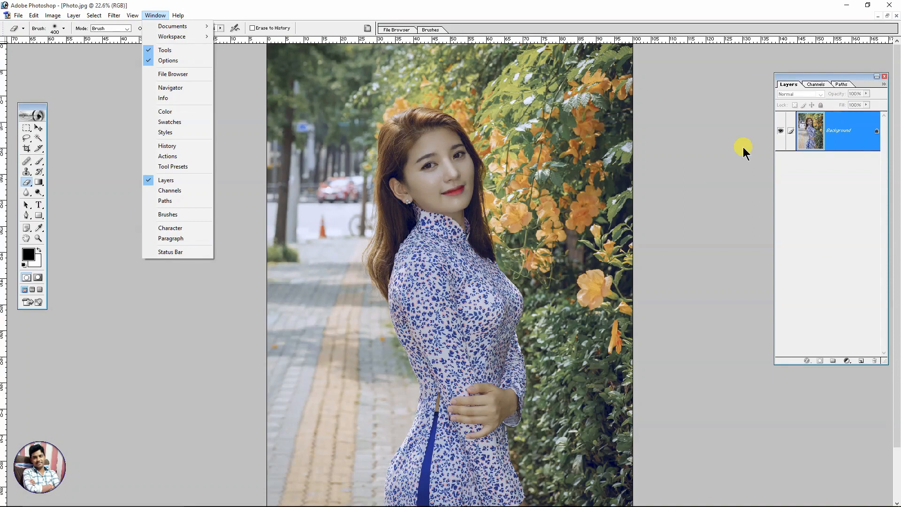
click(743, 147)
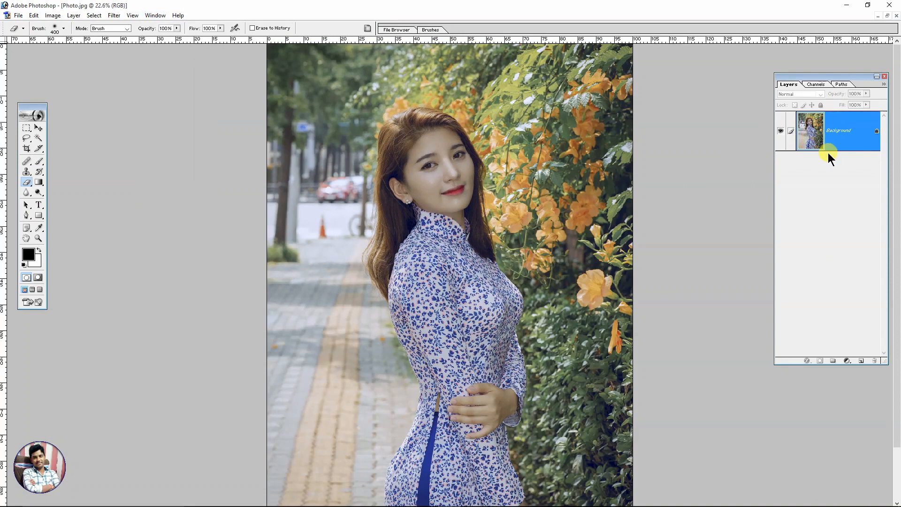
Duplicate the Background layer, then create a new layer set and move the copy into it
key(ctrl+j)
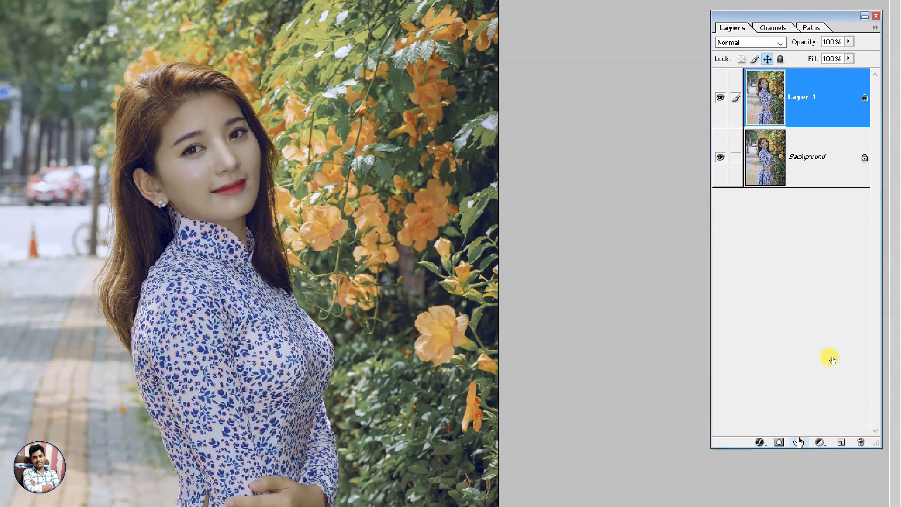
click(799, 444)
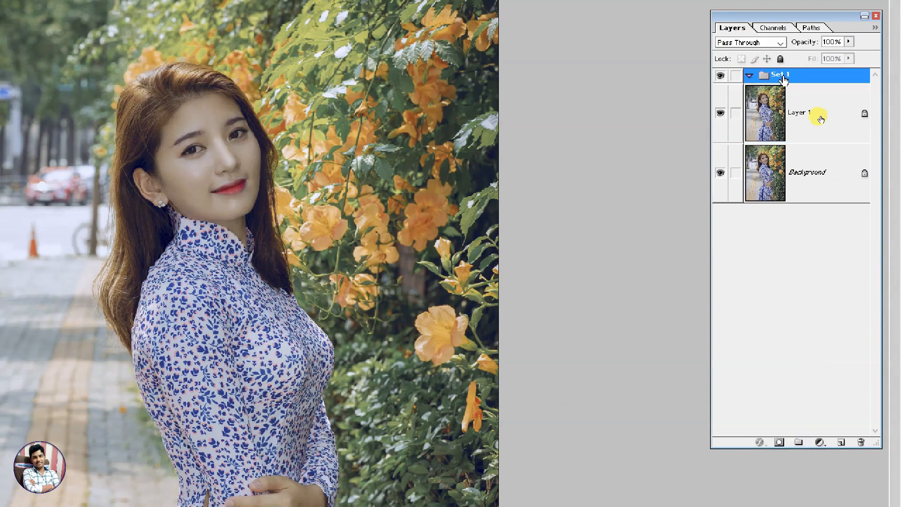
drag(767, 120, 763, 74)
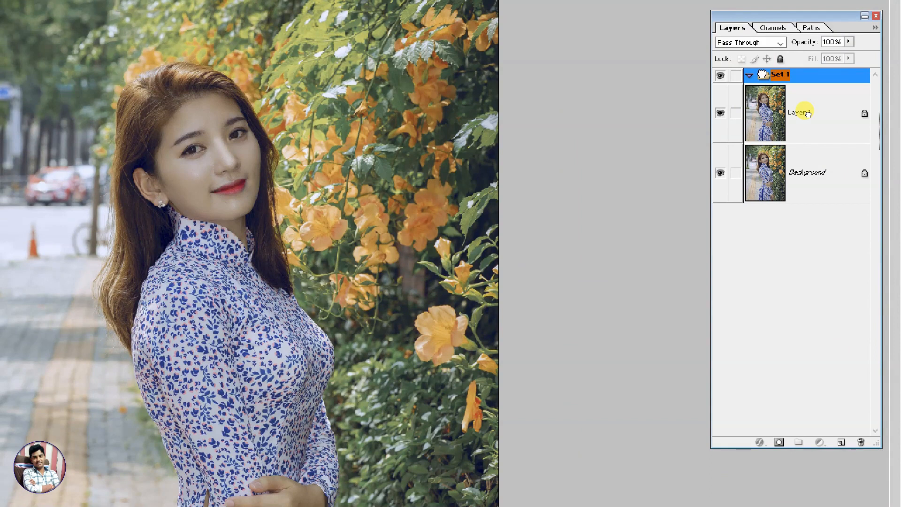
drag(807, 114, 808, 114)
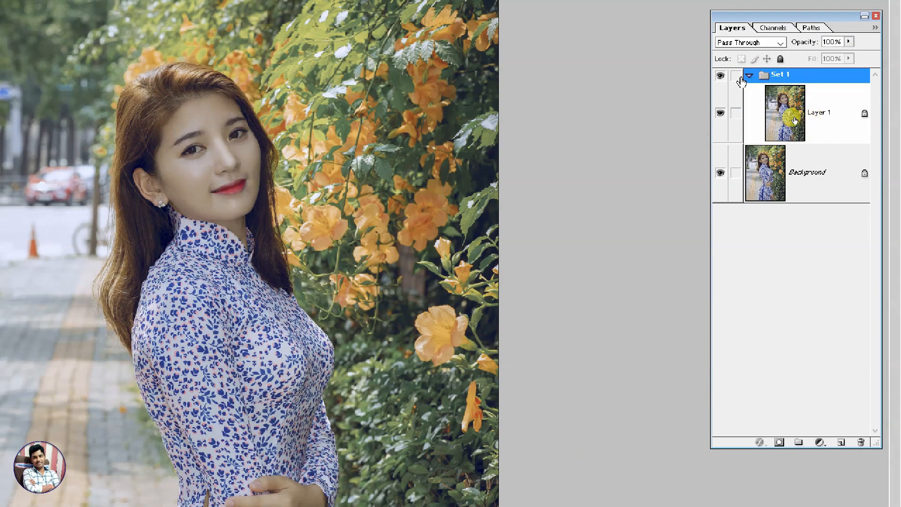
click(750, 76)
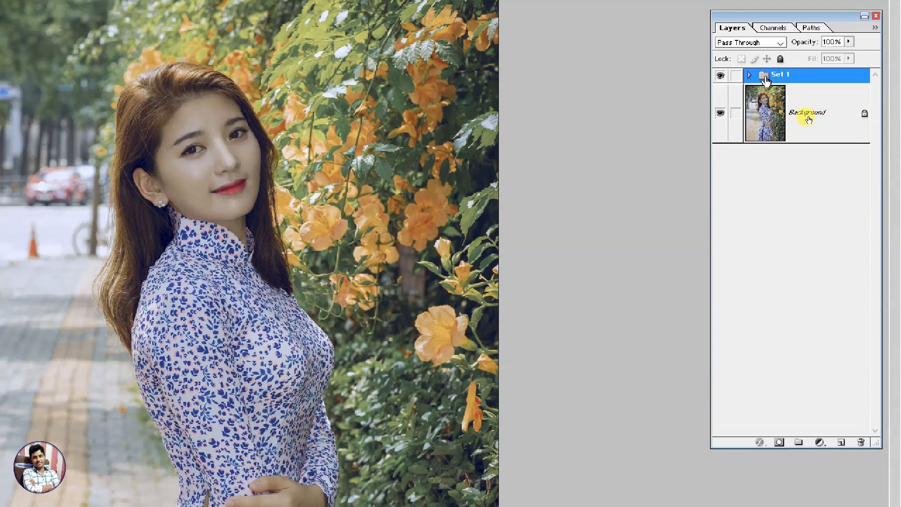
Hide the Background layer and duplicate Layer 1 inside the layer set
click(721, 114)
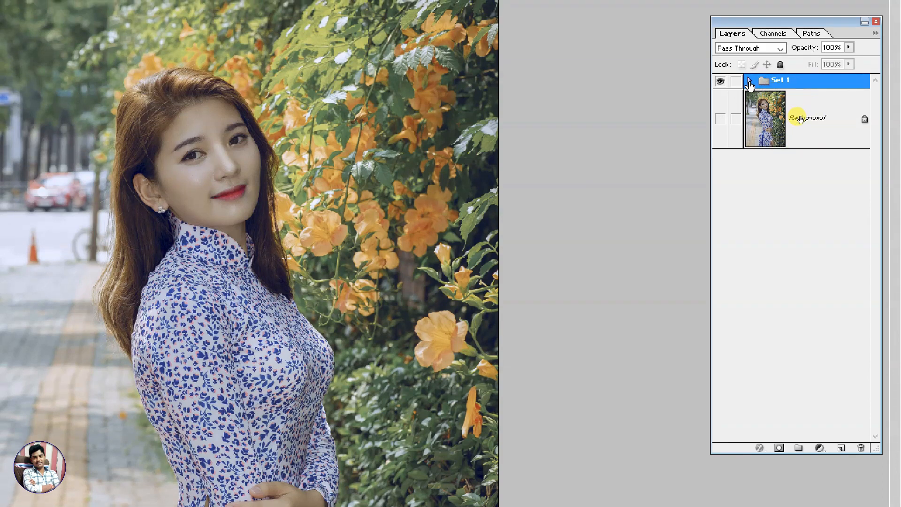
click(750, 75)
click(817, 143)
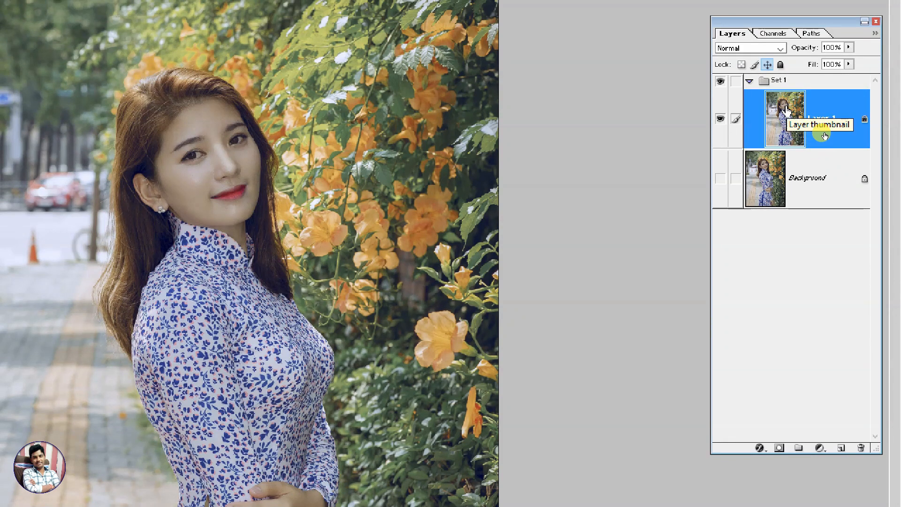
key(ctrl+j)
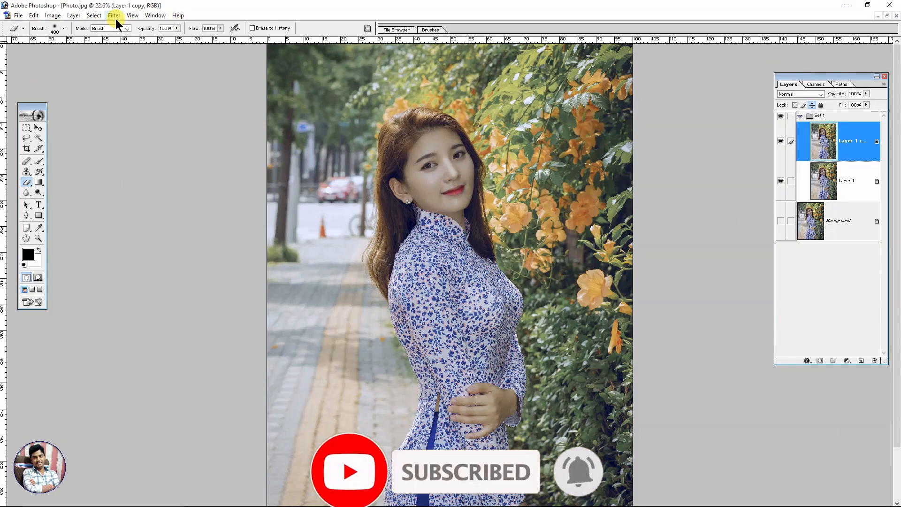
Apply a Gaussian Blur with a reduced radius to the copy of Layer 1, keeping the background shapes recognizable
click(116, 18)
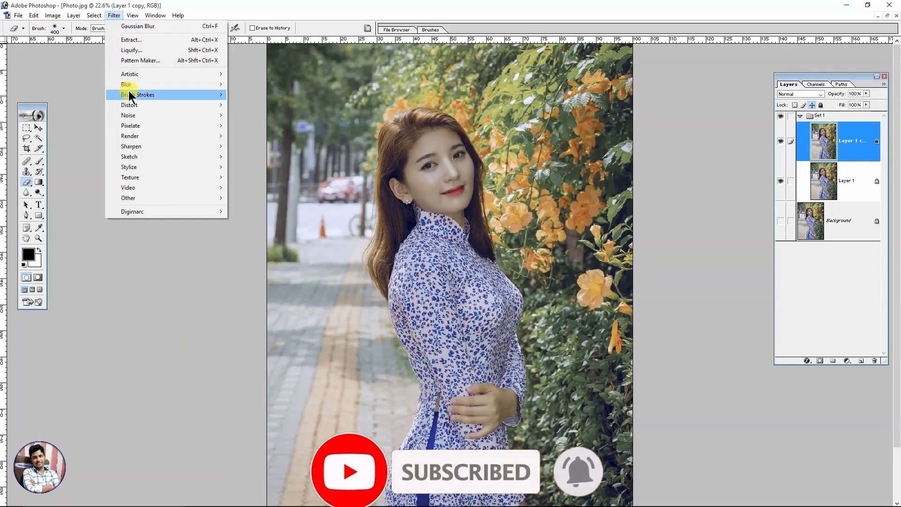
mouse_move(128, 92)
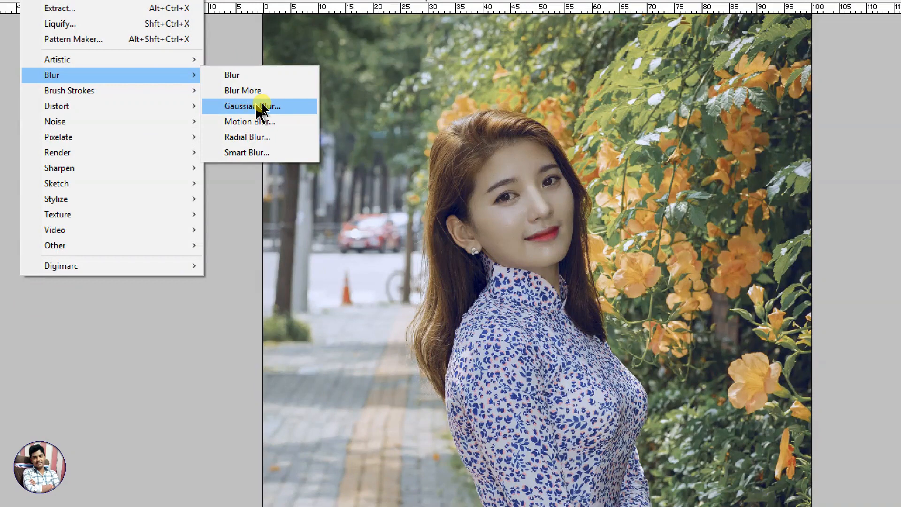
click(261, 106)
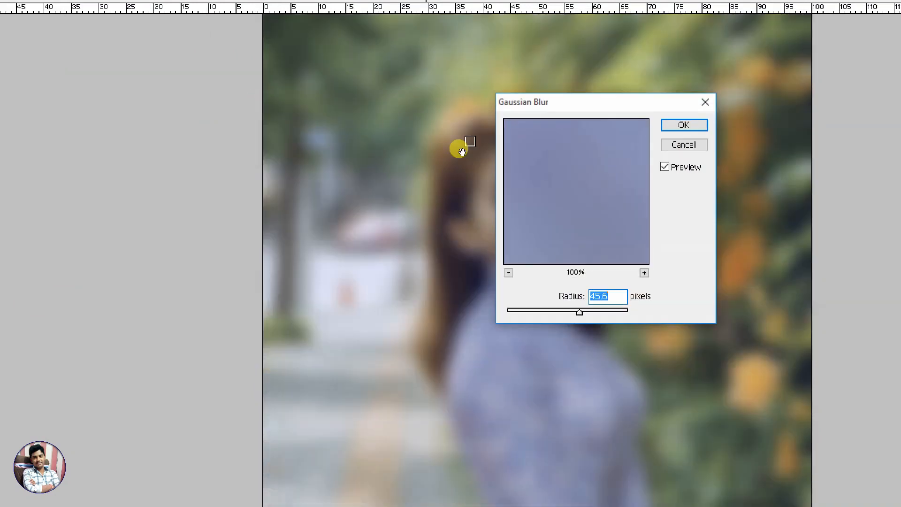
mouse_move(580, 311)
mouse_down()
mouse_move(616, 313)
mouse_move(557, 312)
mouse_move(566, 312)
mouse_up()
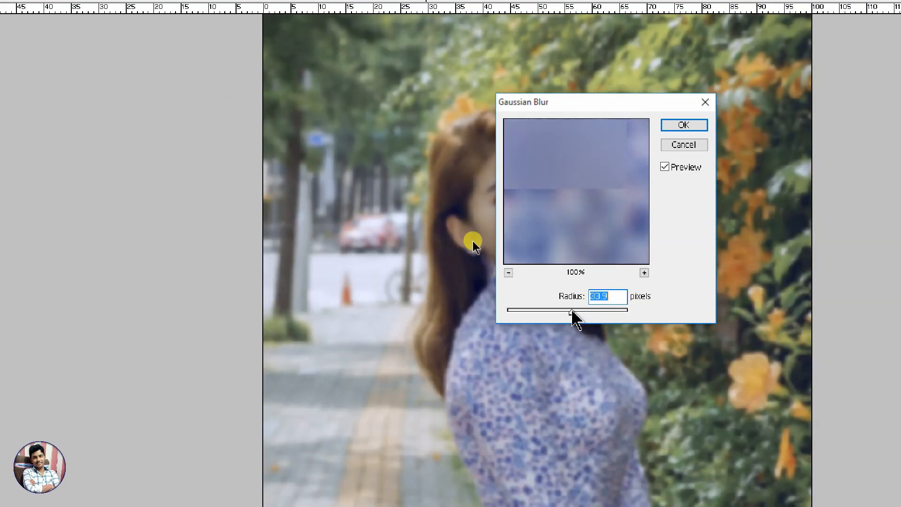
click(684, 125)
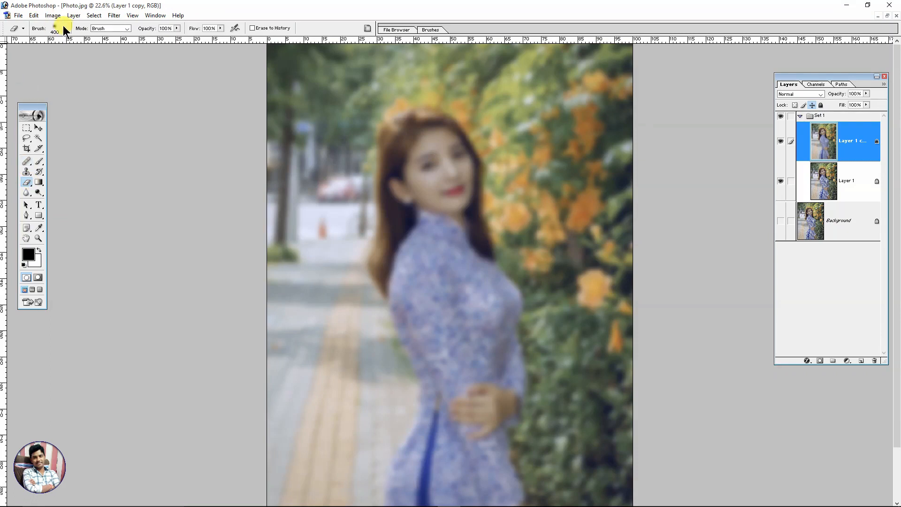
Set up the Eraser with a 400 px soft brush in Brush mode
click(64, 29)
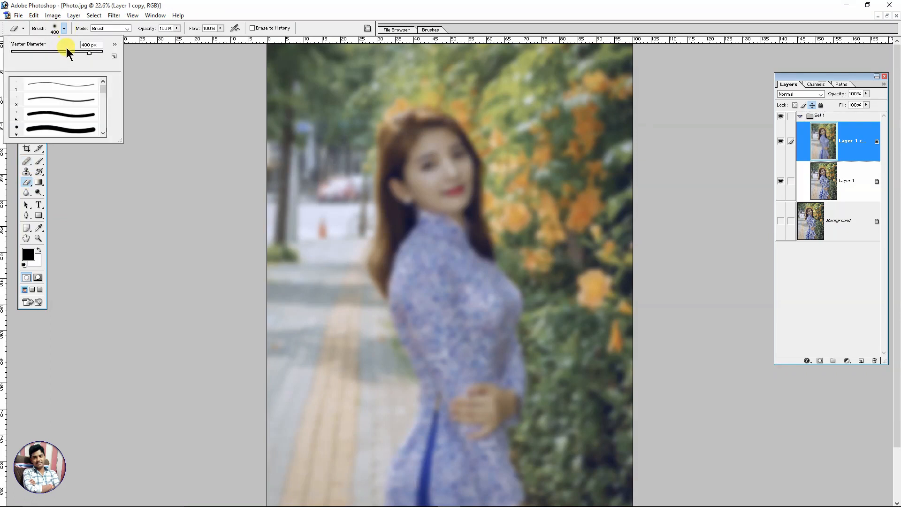
click(115, 29)
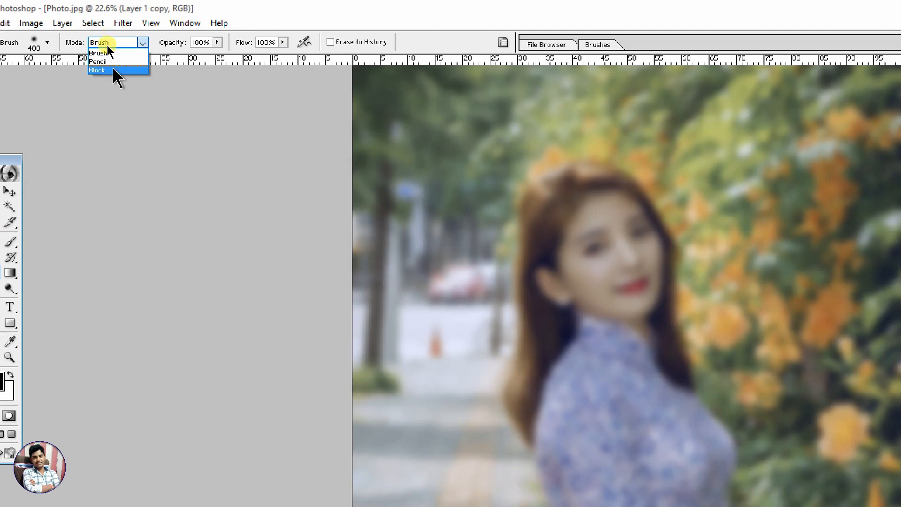
click(107, 54)
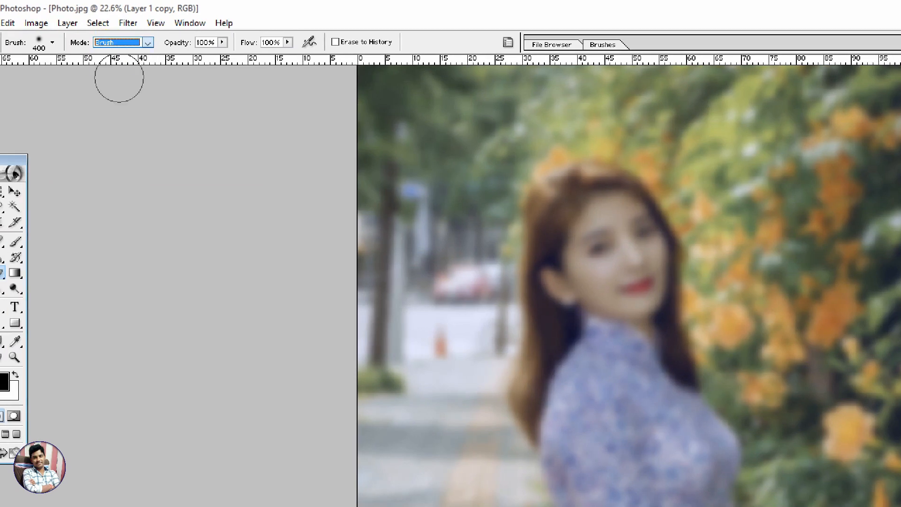
click(122, 46)
click(117, 55)
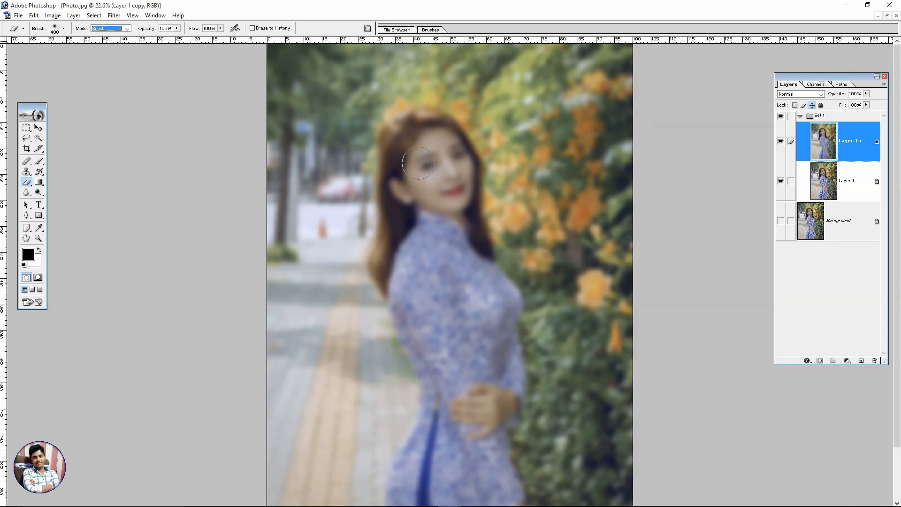
Erase the blurred copy over the woman's face, hair, dress and hands so the sharp layer shows through
mouse_move(430, 167)
mouse_down()
mouse_move(441, 183)
mouse_move(419, 146)
mouse_move(425, 135)
mouse_move(406, 190)
mouse_up()
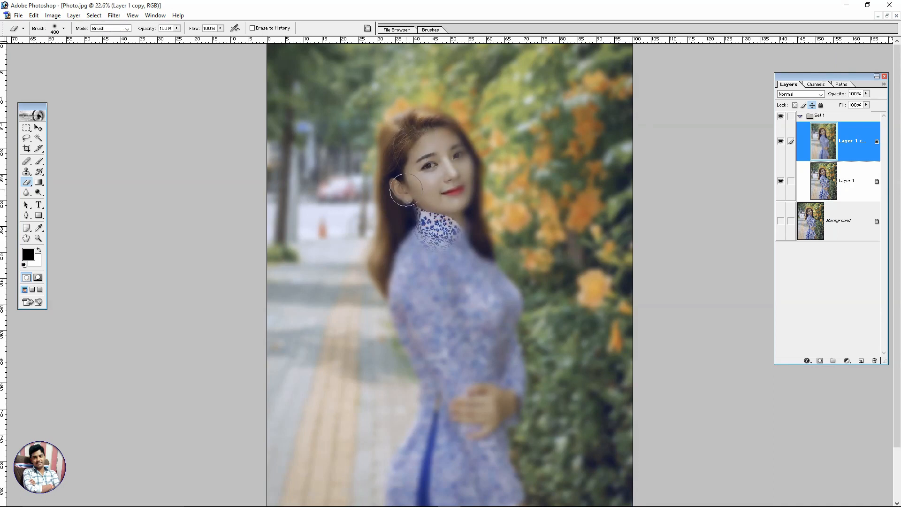
scroll(446, 181, up, 8)
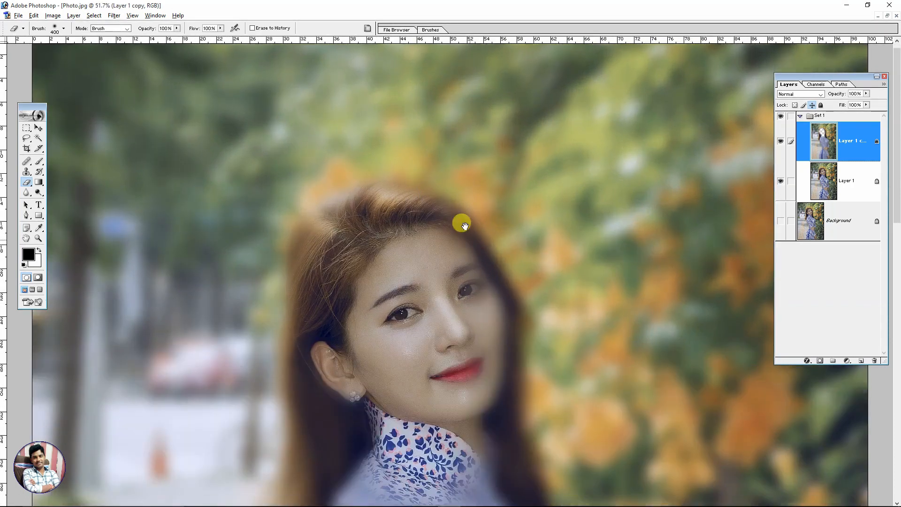
drag(472, 254, 472, 207)
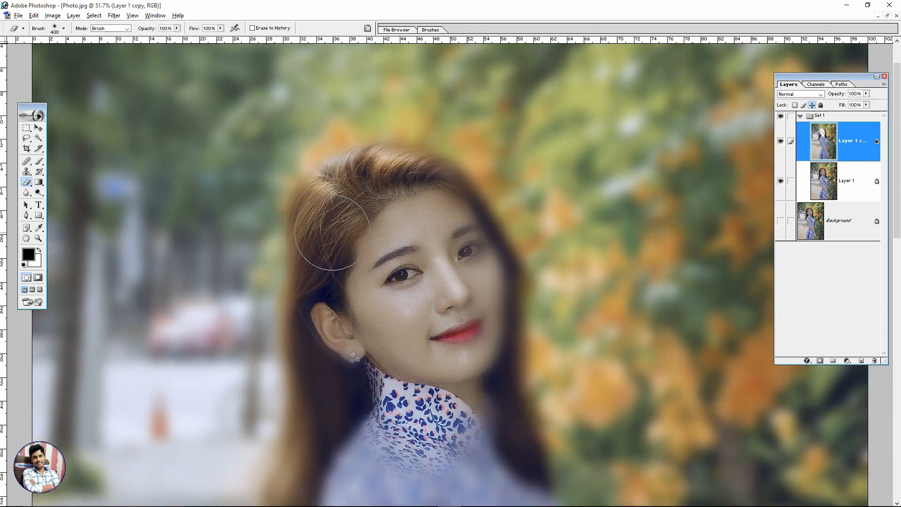
drag(366, 322, 367, 216)
mouse_move(348, 274)
mouse_down()
mouse_move(336, 253)
mouse_move(321, 358)
mouse_move(358, 257)
mouse_move(303, 285)
mouse_move(348, 346)
mouse_move(378, 312)
mouse_move(378, 483)
mouse_up()
mouse_move(418, 143)
mouse_down()
mouse_move(472, 193)
mouse_move(480, 295)
mouse_move(485, 126)
mouse_up()
mouse_move(470, 171)
mouse_down()
mouse_move(470, 228)
mouse_move(490, 263)
mouse_move(502, 250)
mouse_up()
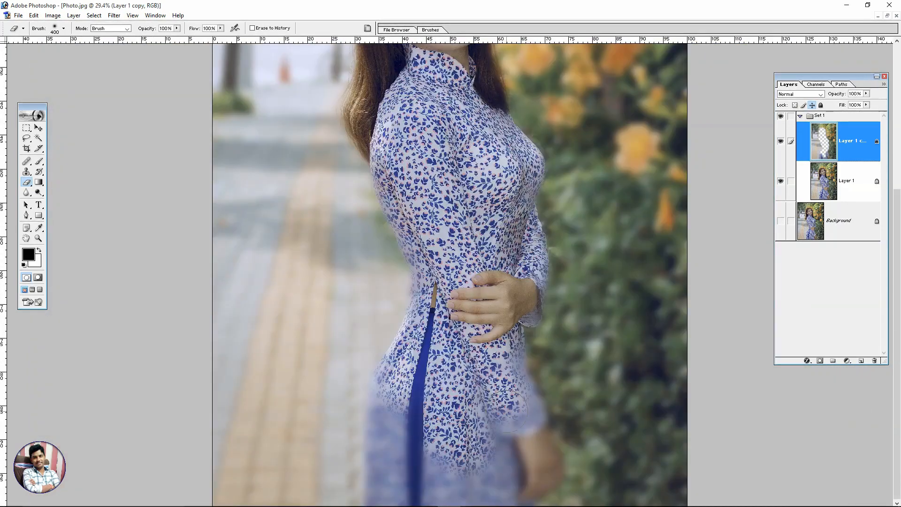
drag(516, 357, 385, 399)
key(ctrl+0)
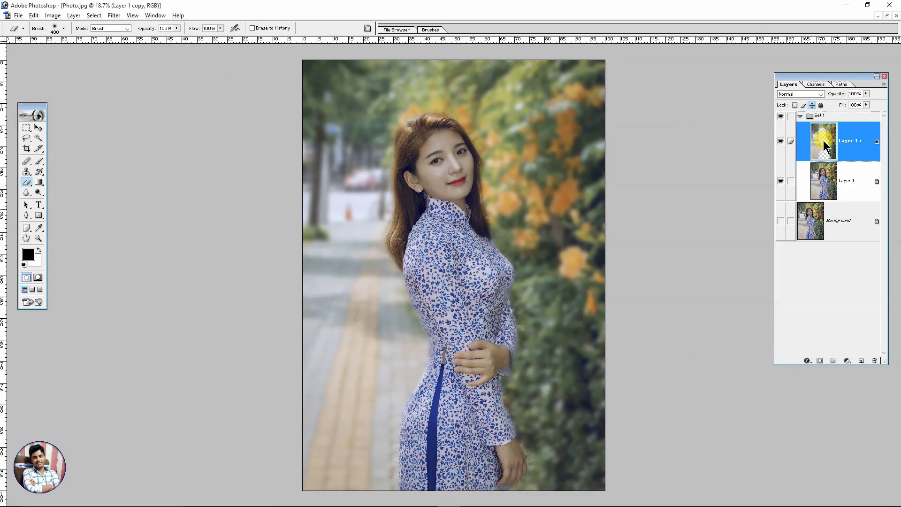
click(115, 15)
mouse_move(133, 88)
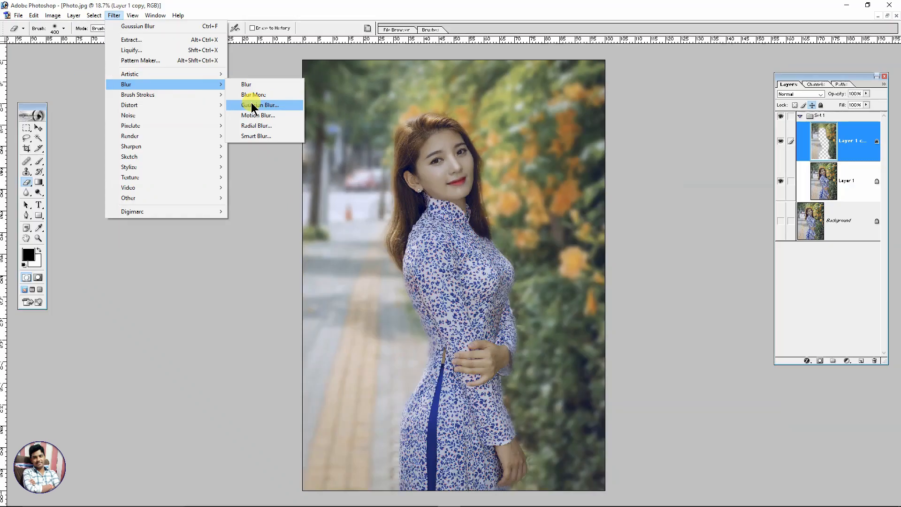
click(254, 107)
drag(512, 98, 657, 92)
drag(631, 237, 625, 235)
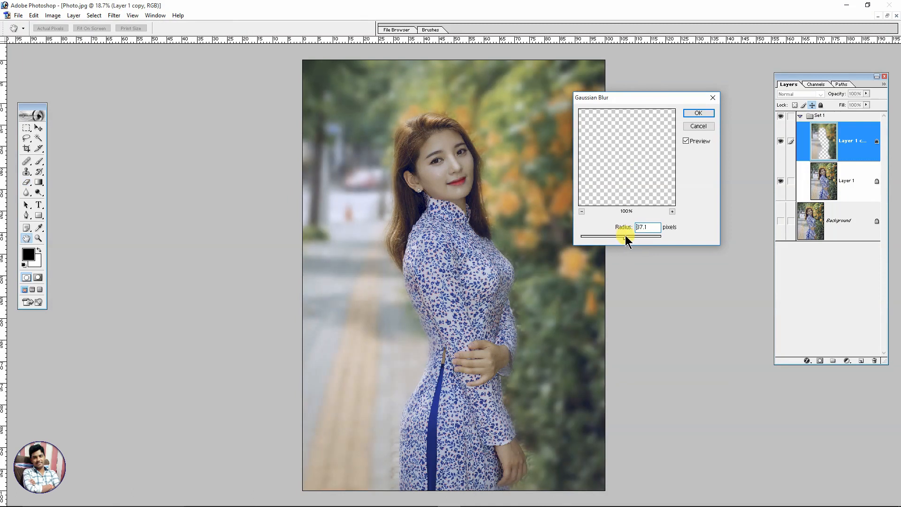
click(701, 124)
key(e)
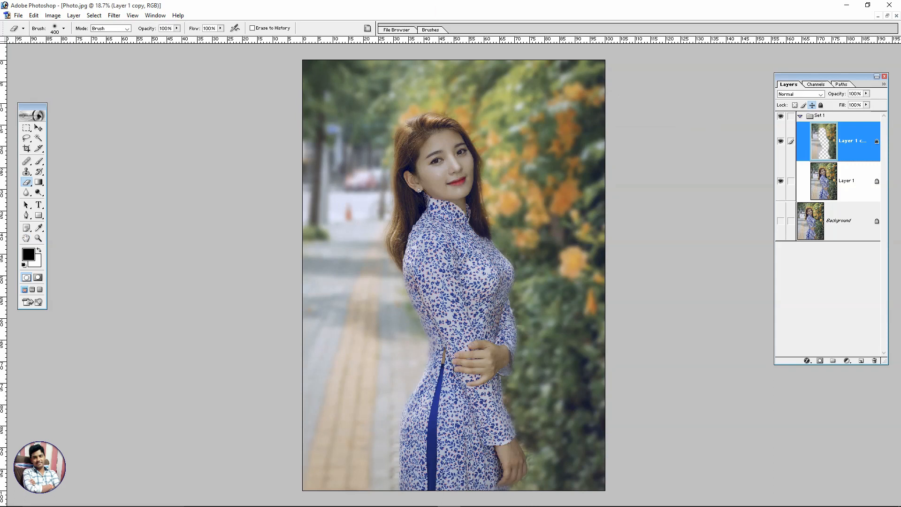
Apply a second Gaussian Blur with a 44.5 pixel radius to the erased layer copy to soften the background further
click(94, 15)
click(114, 15)
mouse_move(131, 84)
click(251, 106)
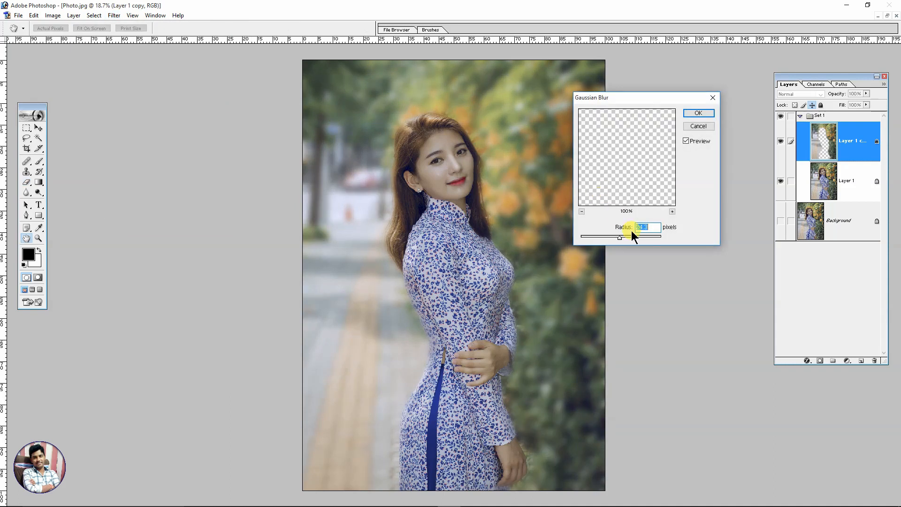
click(642, 236)
drag(642, 235, 629, 234)
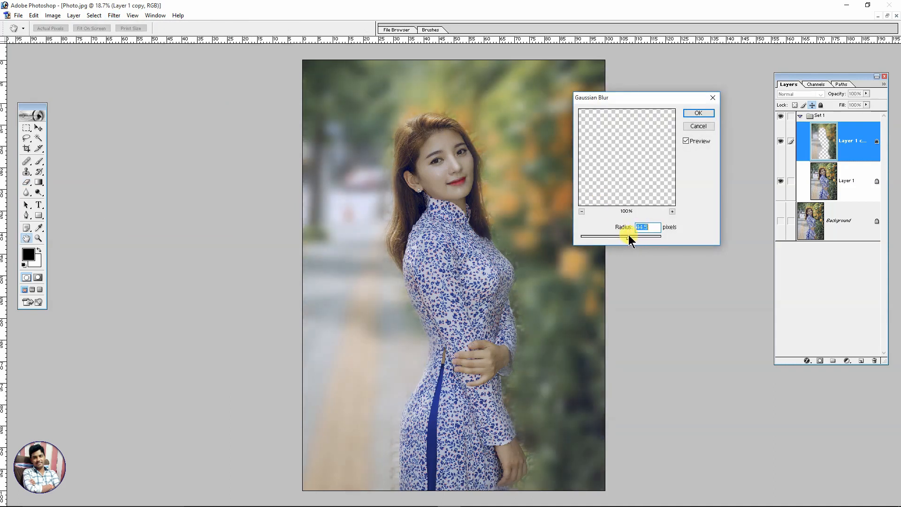
click(692, 113)
key(e)
scroll(569, 190, down, 3)
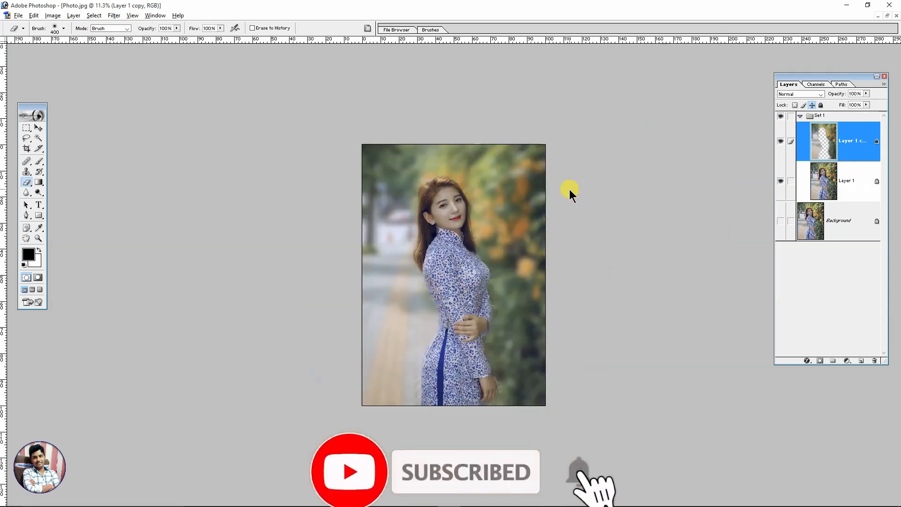
scroll(570, 189, up, 3)
scroll(570, 190, up, 1)
scroll(569, 189, down, 7)
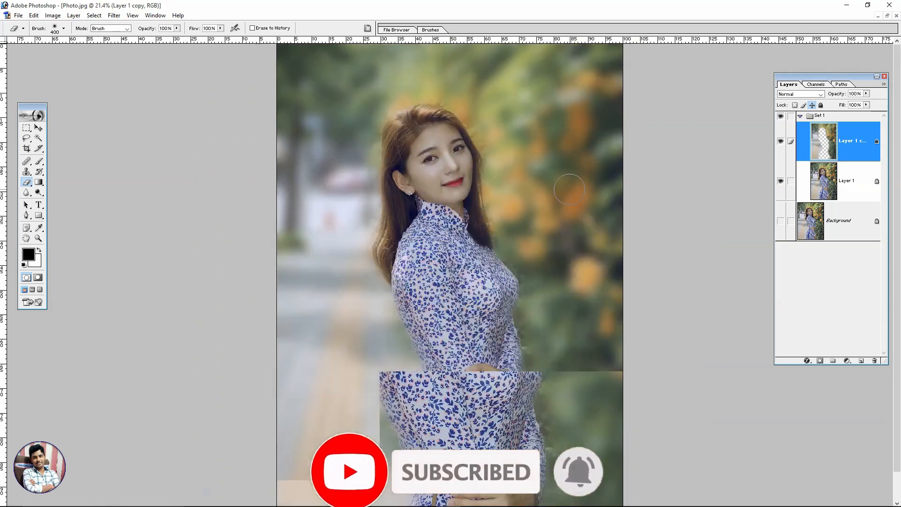
scroll(570, 189, up, 2)
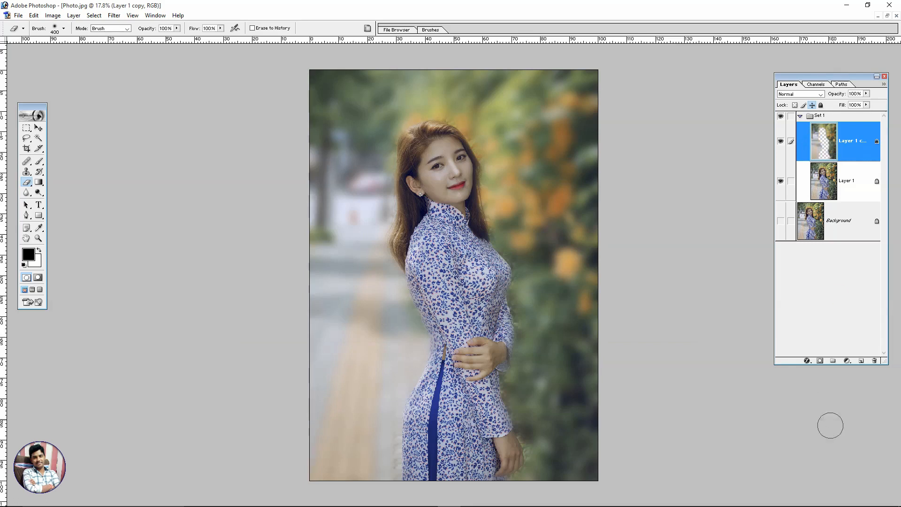
click(846, 361)
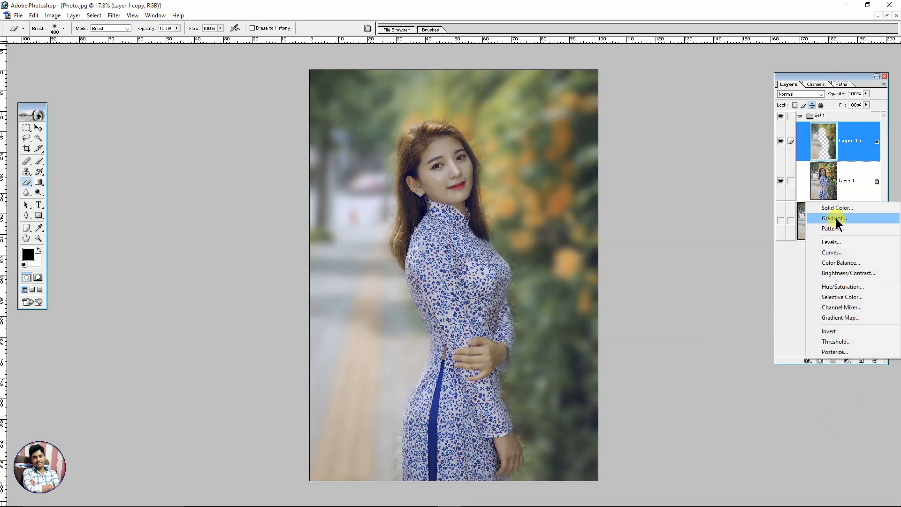
click(840, 286)
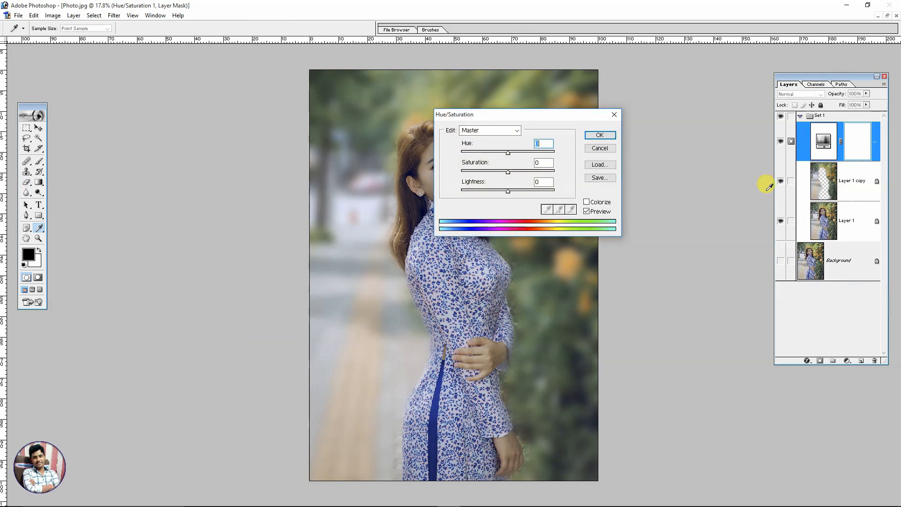
drag(515, 123, 643, 111)
drag(644, 146, 686, 146)
click(724, 143)
click(856, 146)
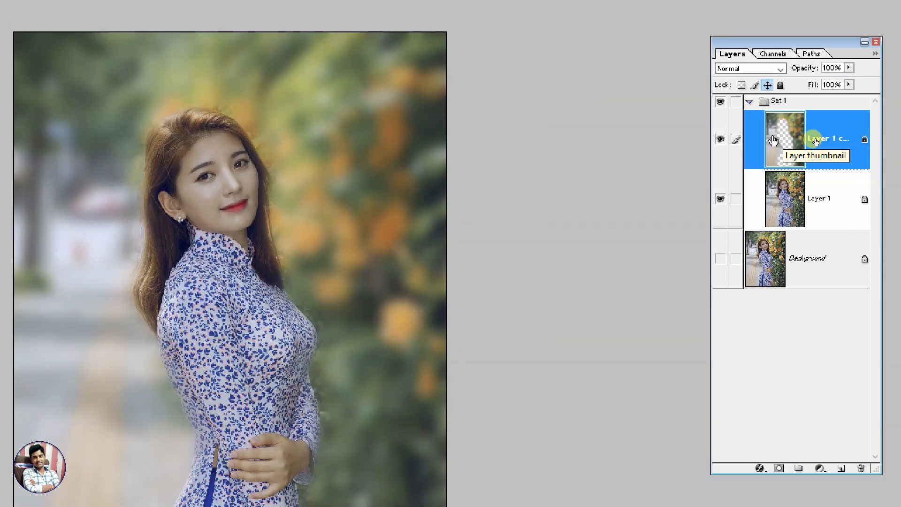
Load the opaque pixels of Layer 1 copy as a selection around the blurred background
ctrl+click(773, 140)
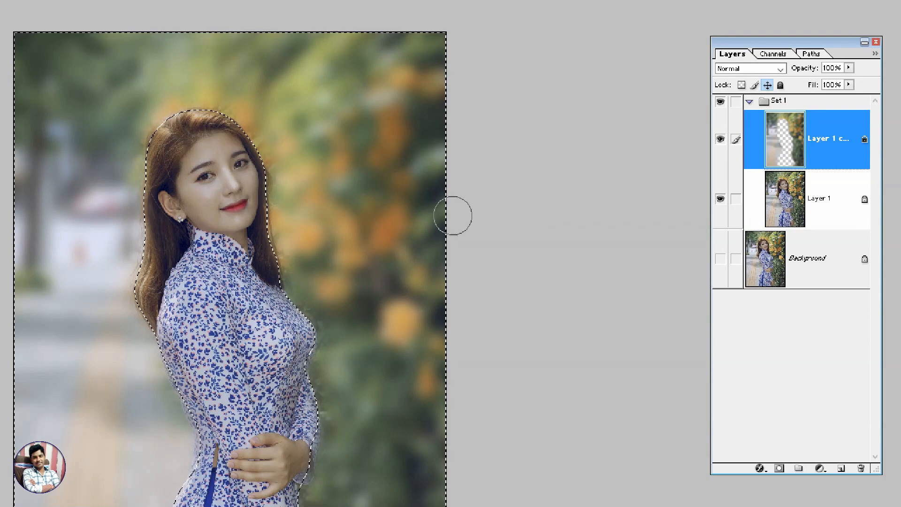
key(ctrl+minus)
key(ctrl+minus)
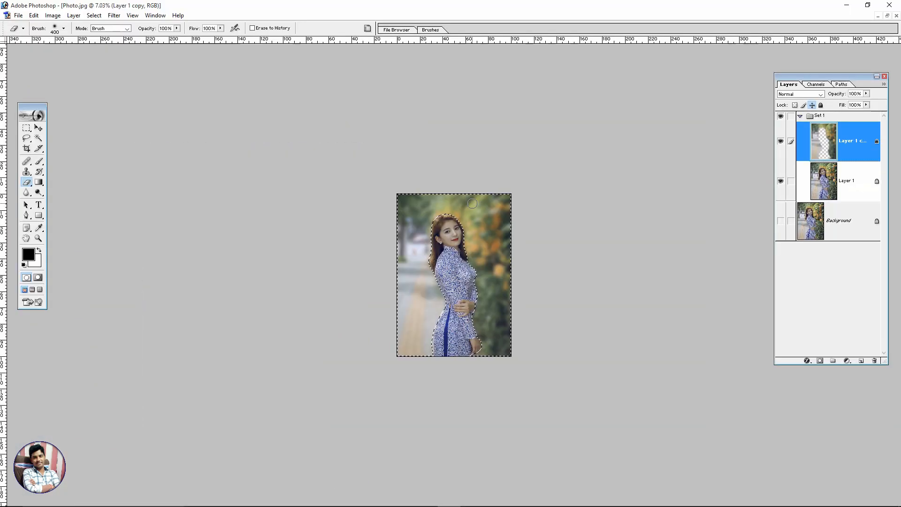
key(ctrl+plus)
key(ctrl+0)
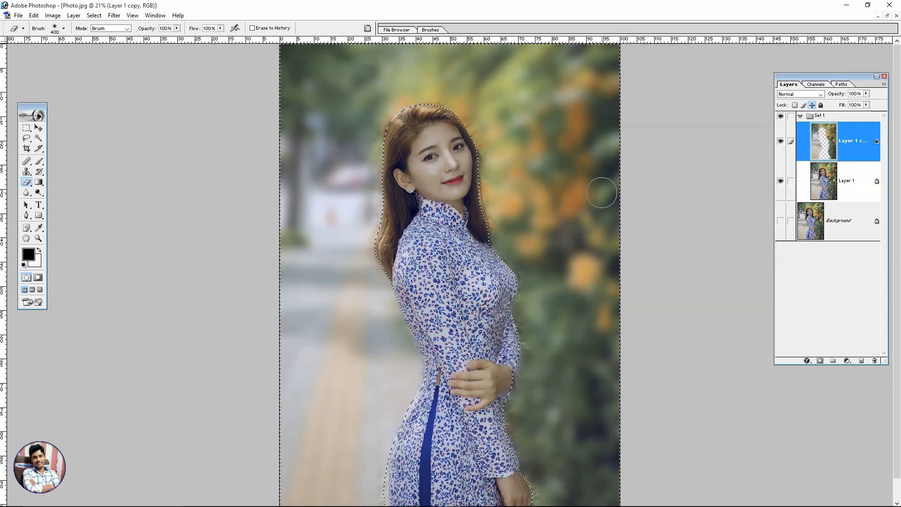
Apply Hue/Saturation to the selected background on Layer 1 copy with hue +5, saturation +50 and lightness -7
key(ctrl+u)
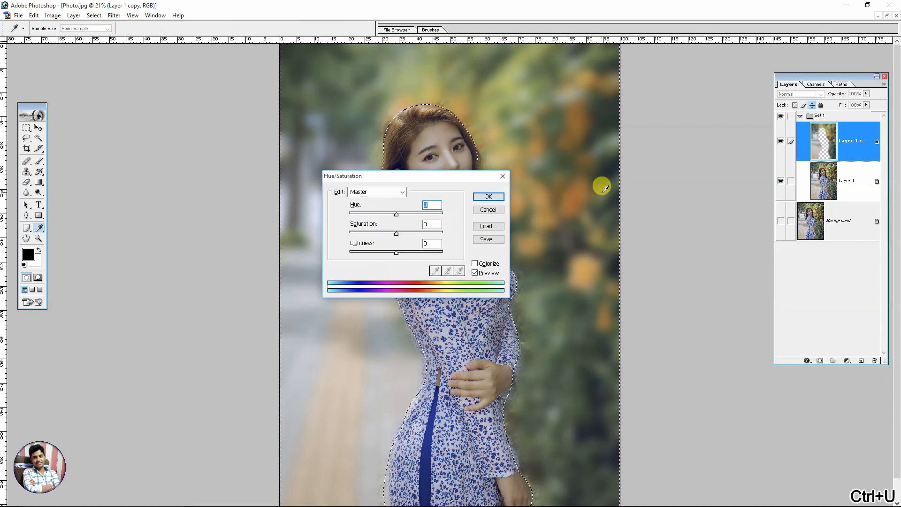
drag(387, 178, 563, 167)
drag(567, 201, 570, 244)
click(580, 202)
drag(580, 202, 596, 221)
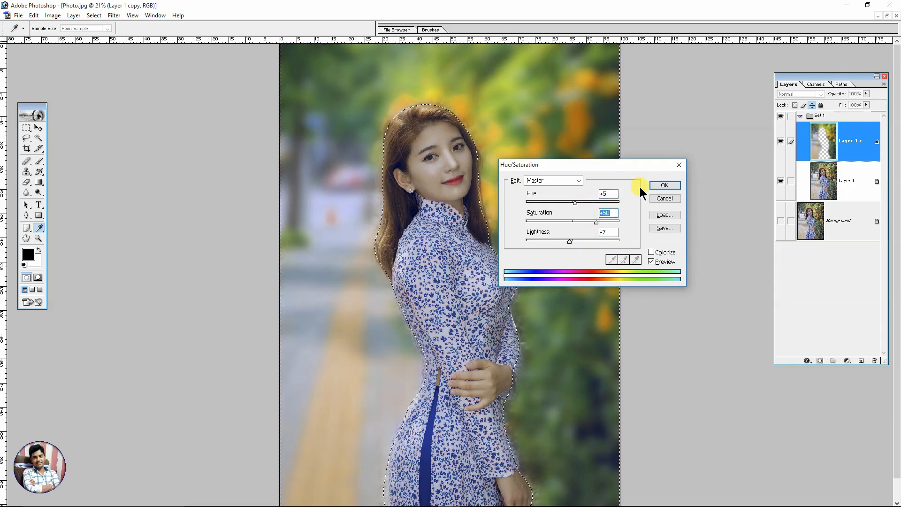
click(663, 185)
key(e)
Clear the selection and brighten Layer 1 with a Curves point at input 102, output 143
click(841, 183)
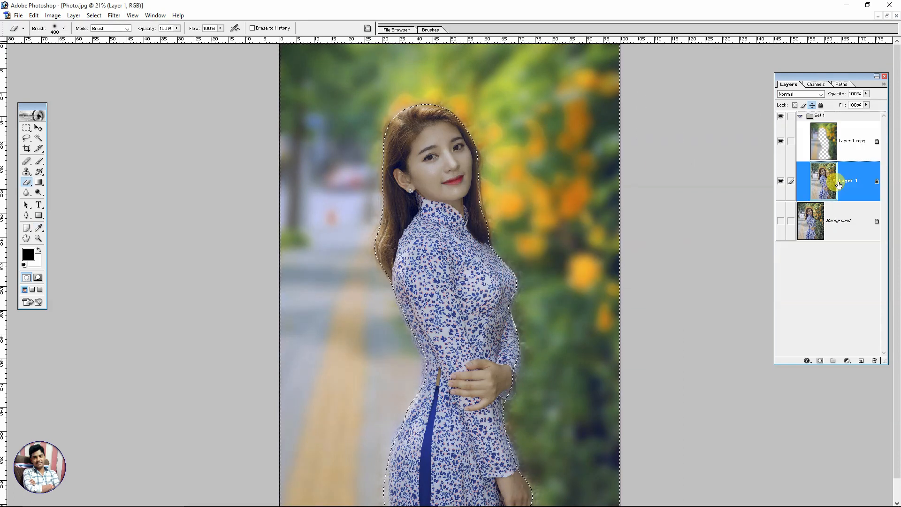
key(ctrl+d)
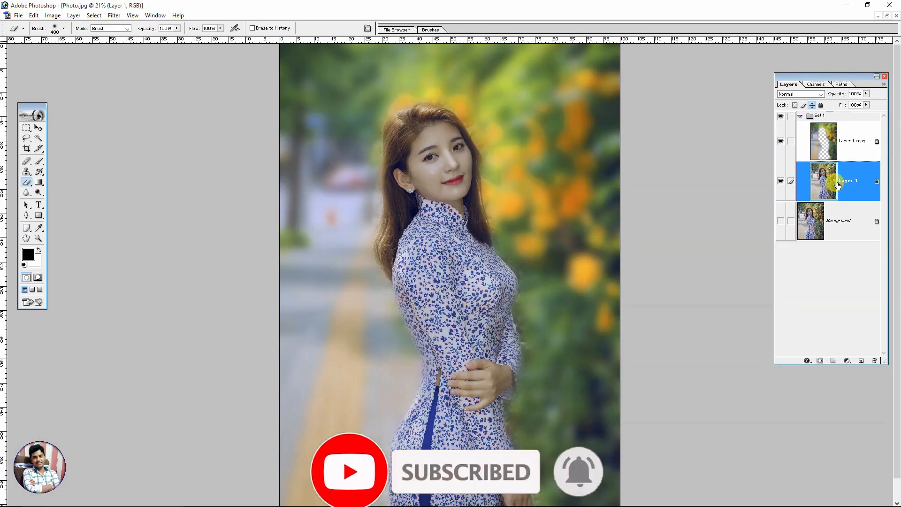
key(ctrl+m)
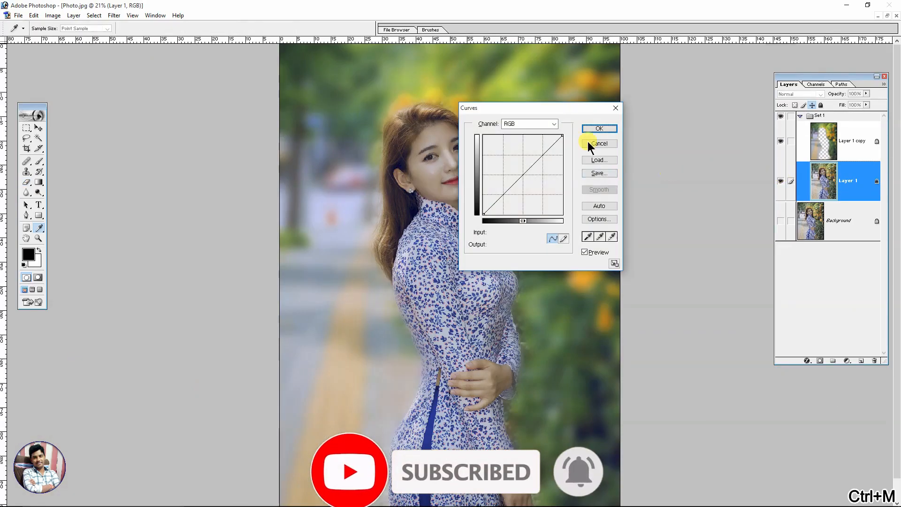
drag(543, 105, 719, 108)
drag(692, 181, 689, 169)
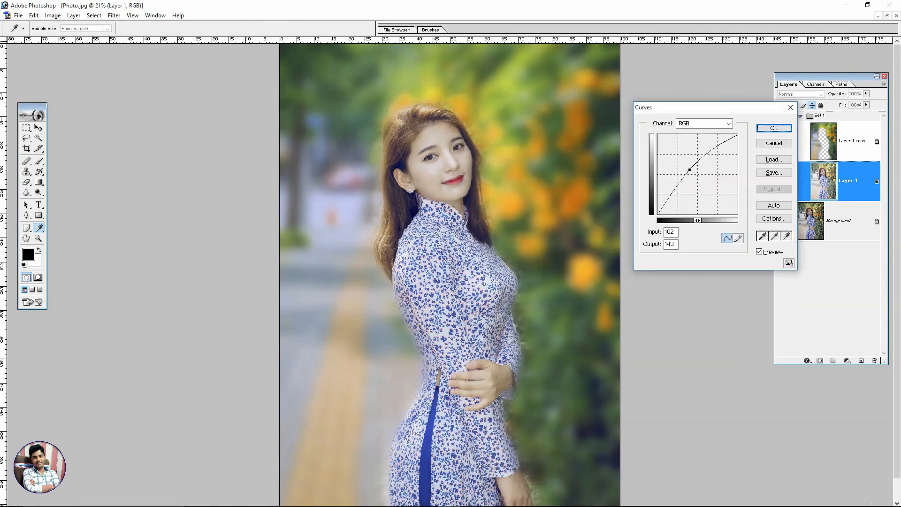
click(779, 127)
key(e)
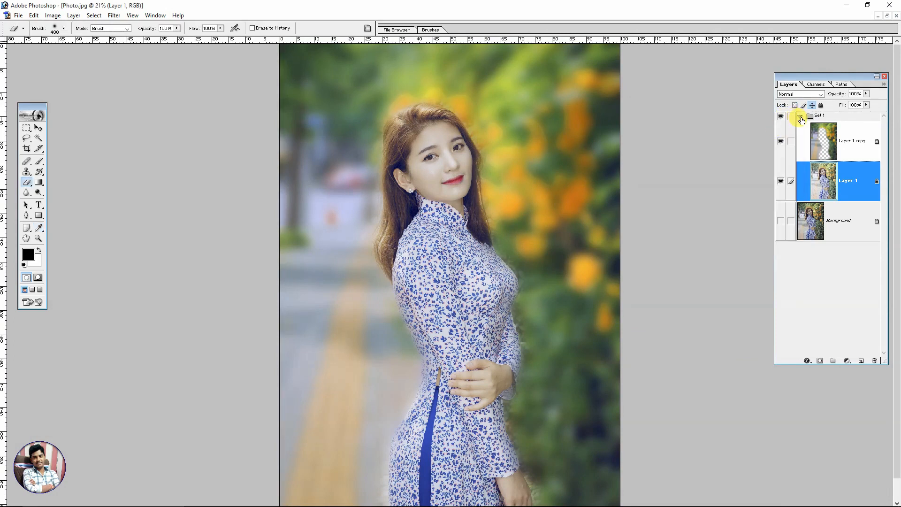
Collapse the Set 1 layer group and make the Background layer visible
click(798, 117)
key(ctrl+minus)
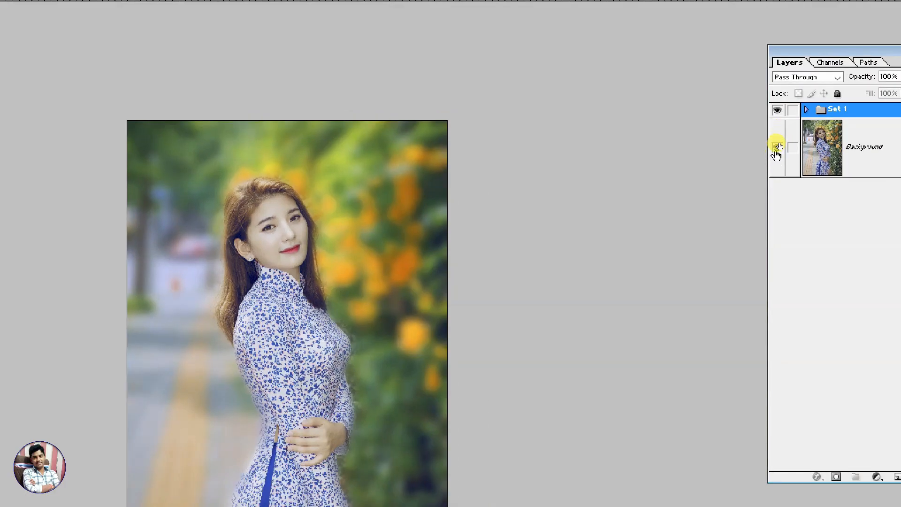
click(777, 147)
Toggle the visibility of Set 1 repeatedly to compare the edited portrait with the original photo
click(778, 111)
click(778, 112)
click(778, 112)
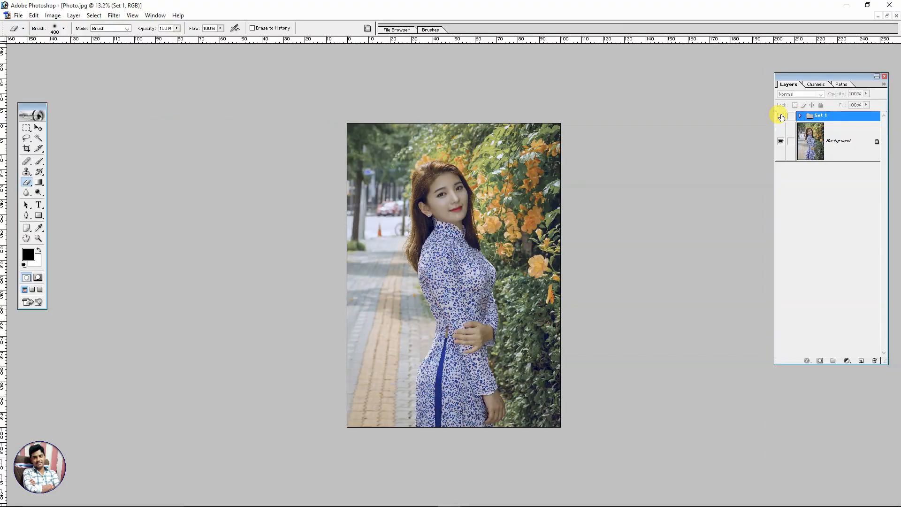
click(782, 117)
click(782, 118)
key(ctrl+0)
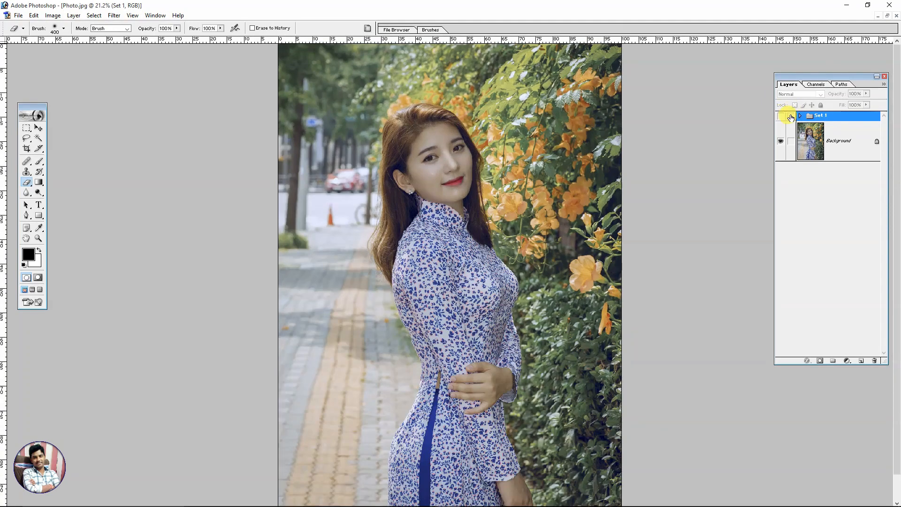
click(781, 117)
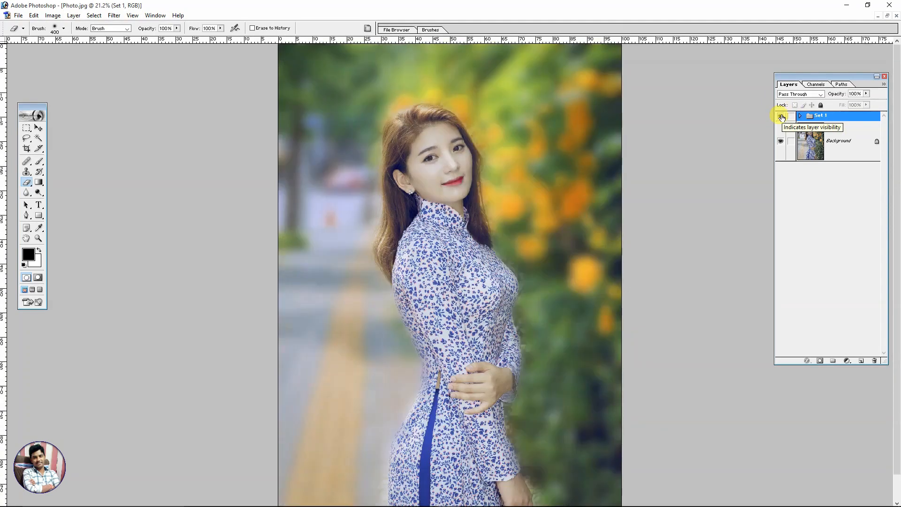
click(782, 117)
click(782, 117)
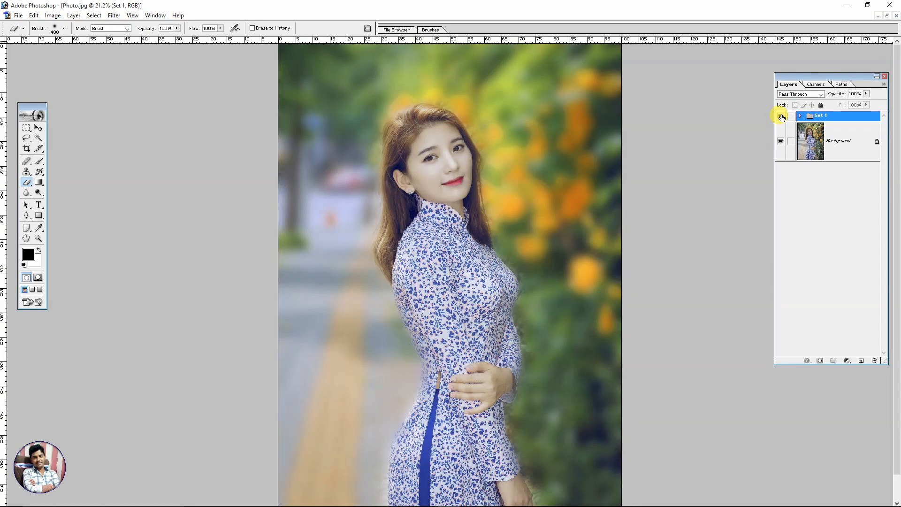
click(782, 117)
click(782, 117)
click(781, 117)
click(781, 117)
click(781, 117)
click(782, 117)
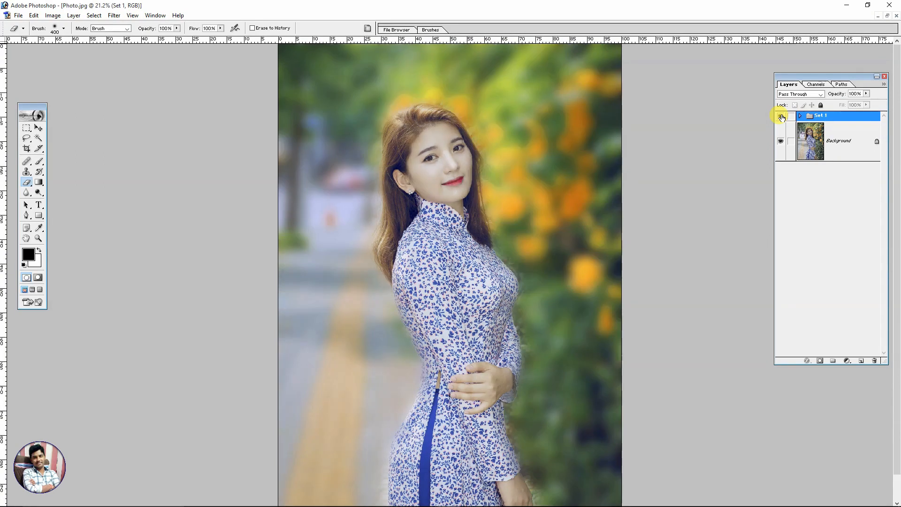